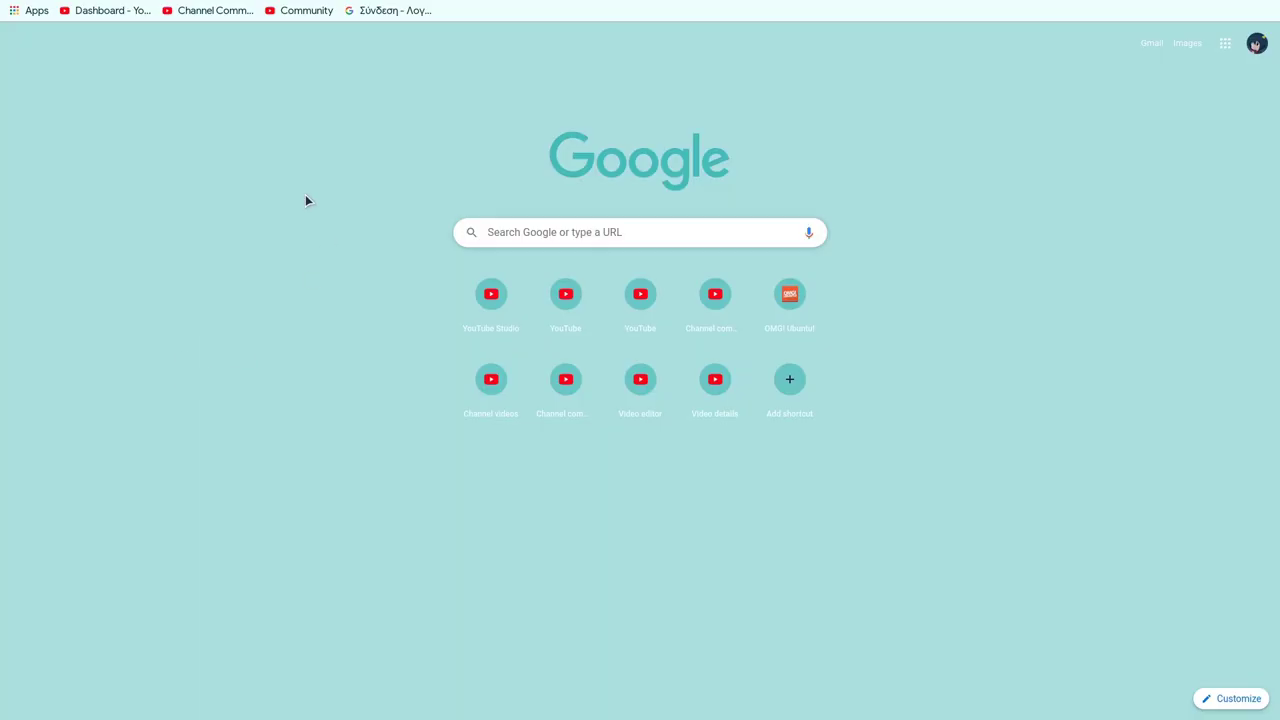
Open the YouTube Studio channel dashboard from the 'Dashboard - YouTube' bookmark
left_click(105, 10)
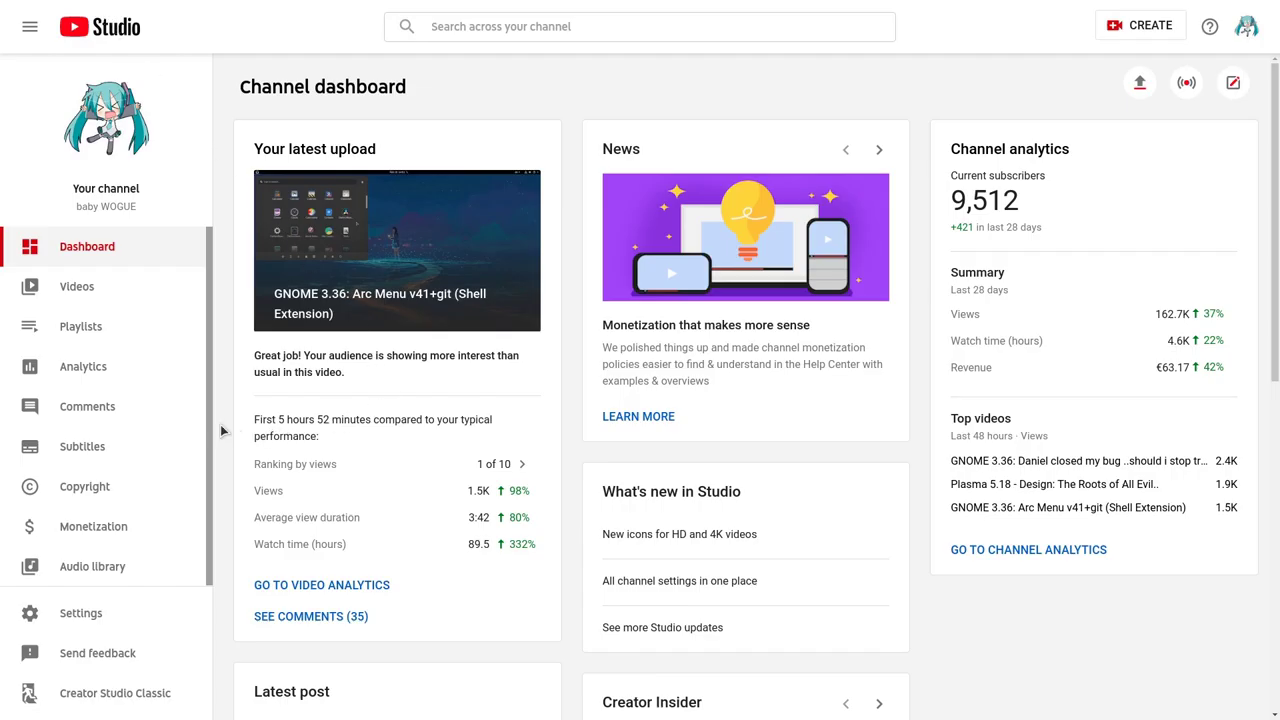
In Analytics, view the watch time, subscribers and revenue charts, then expand to the detailed report
left_click(100, 366)
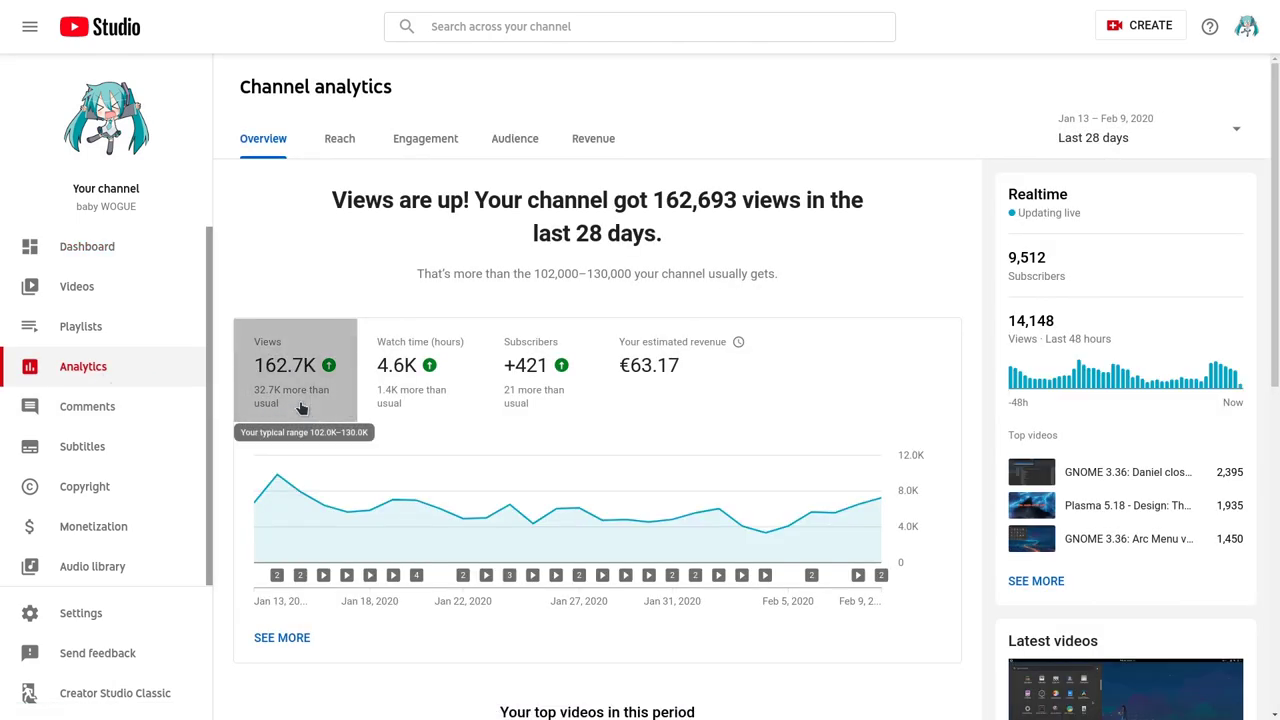
left_click(447, 411)
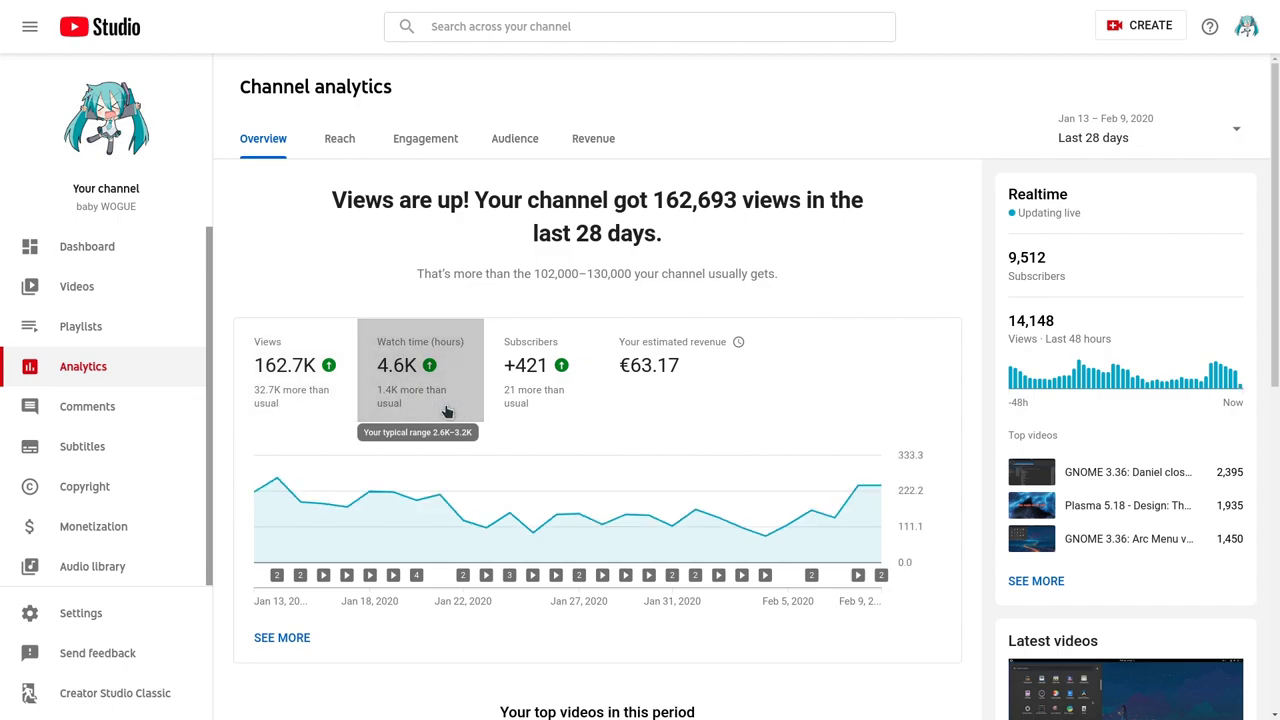
left_click(572, 418)
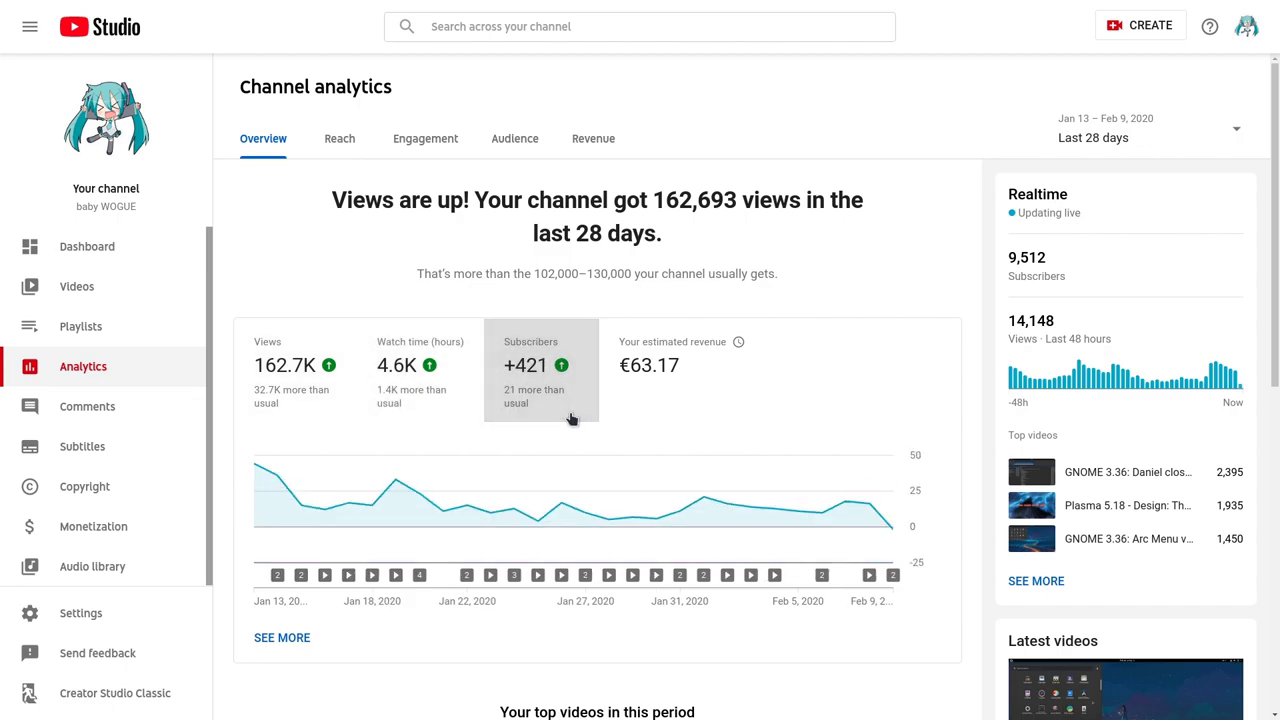
left_click(652, 415)
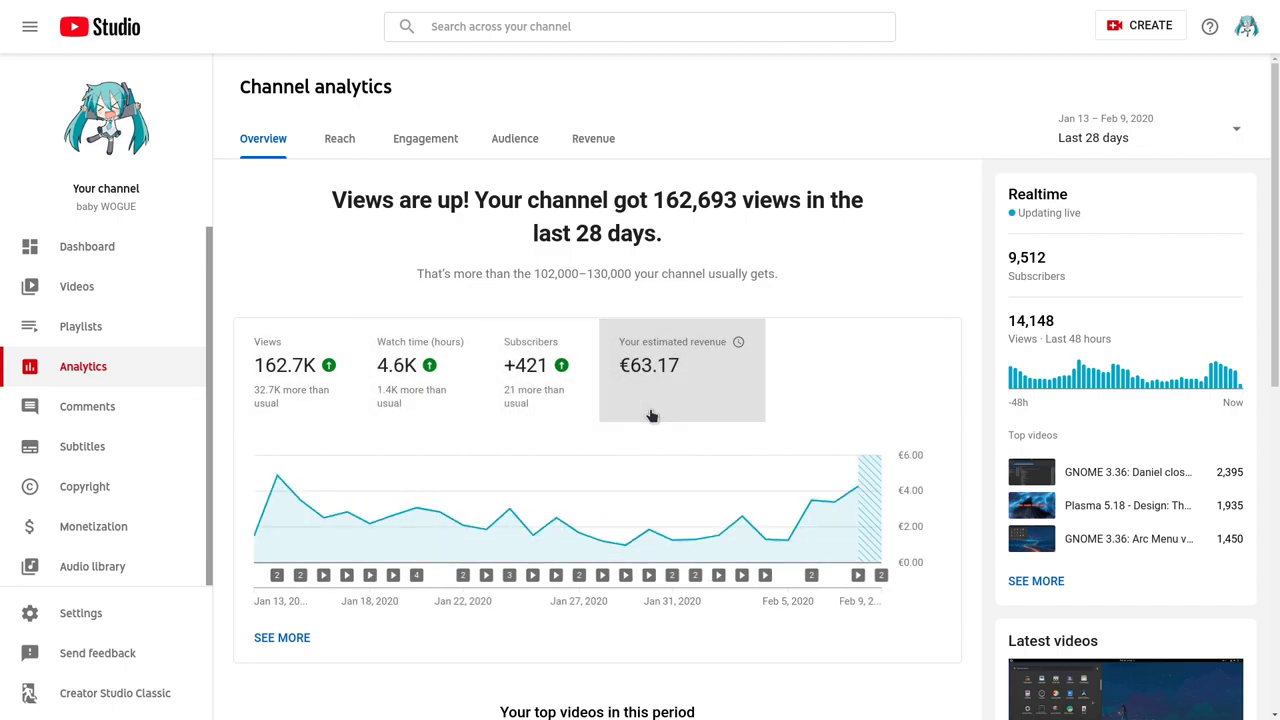
left_click(282, 637)
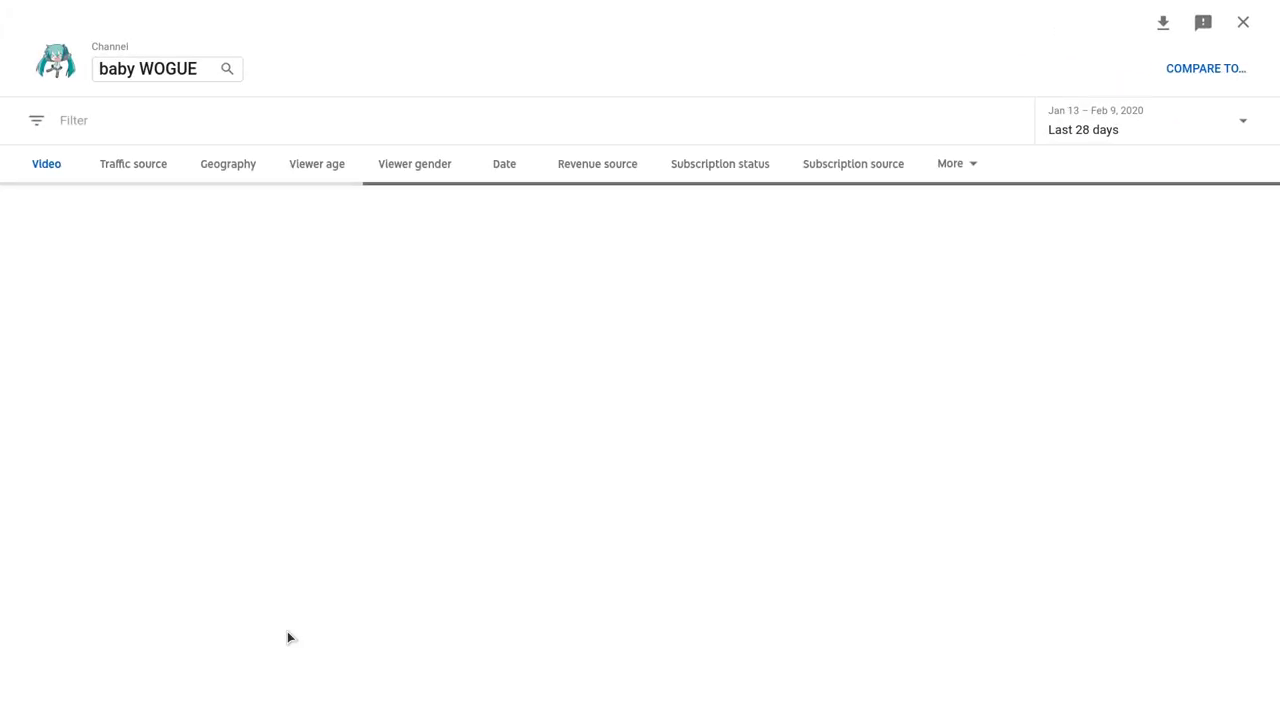
Break the report down by viewer gender, charting only Female
left_click(414, 163)
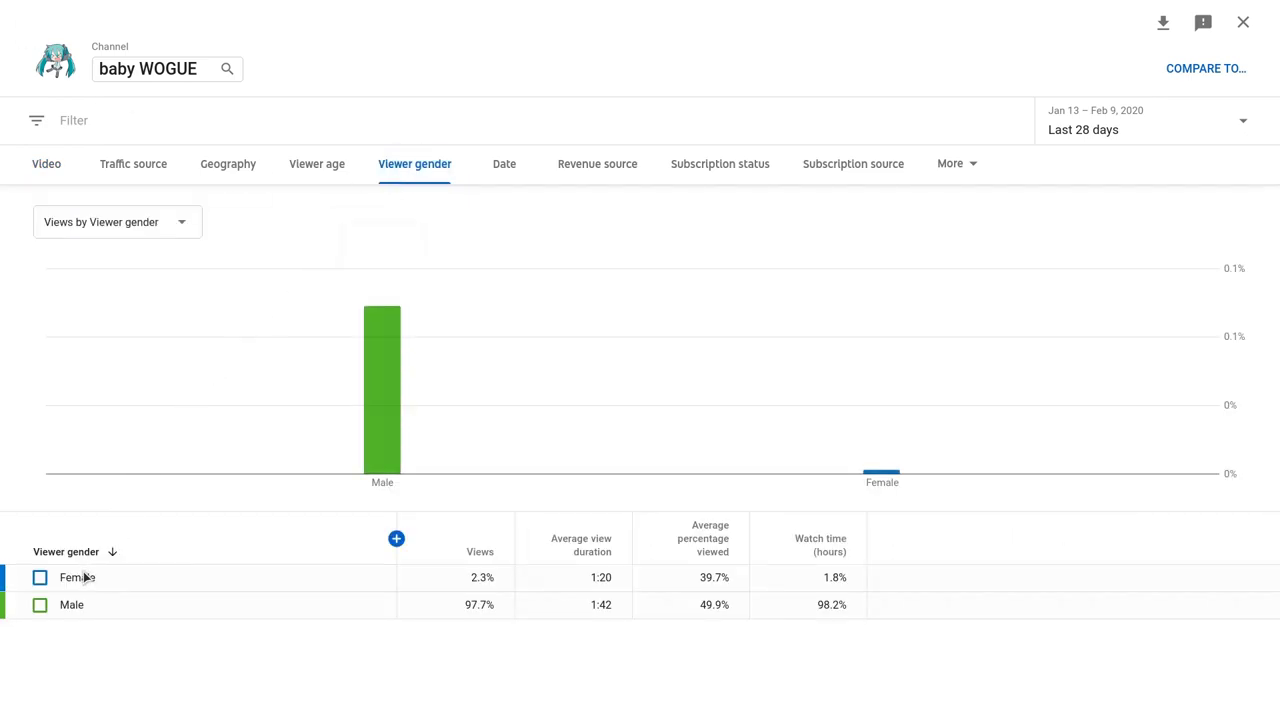
left_click(40, 577)
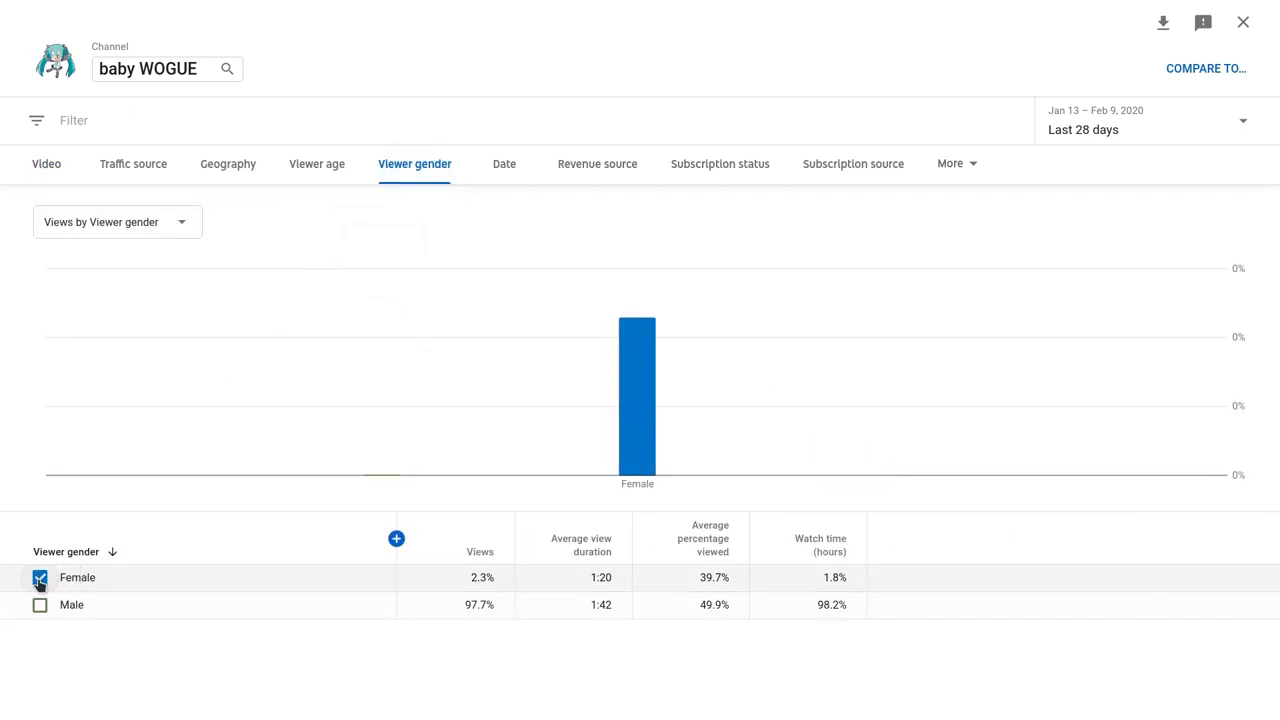
Set the date range to Lifetime (1.6%), Last 365 days (1.9%), then Last 90 days (2.2%)
left_click(1138, 123)
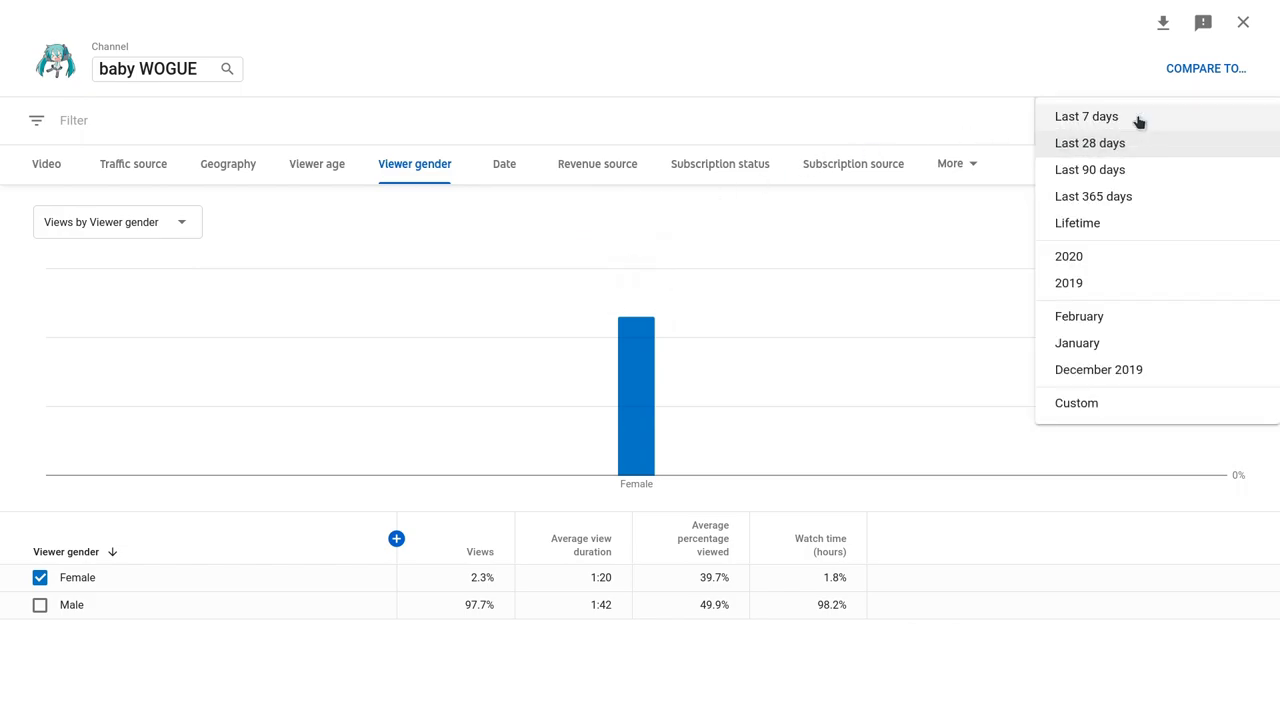
left_click(1110, 223)
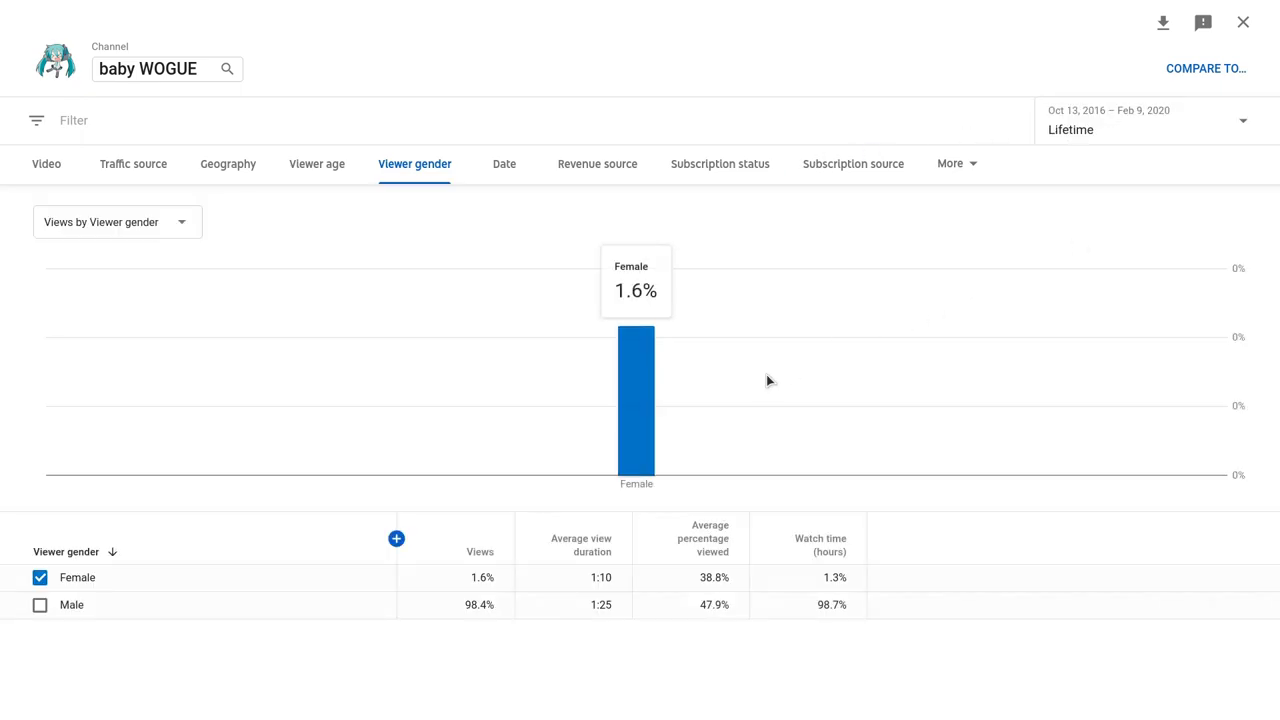
mouse_move(636, 400)
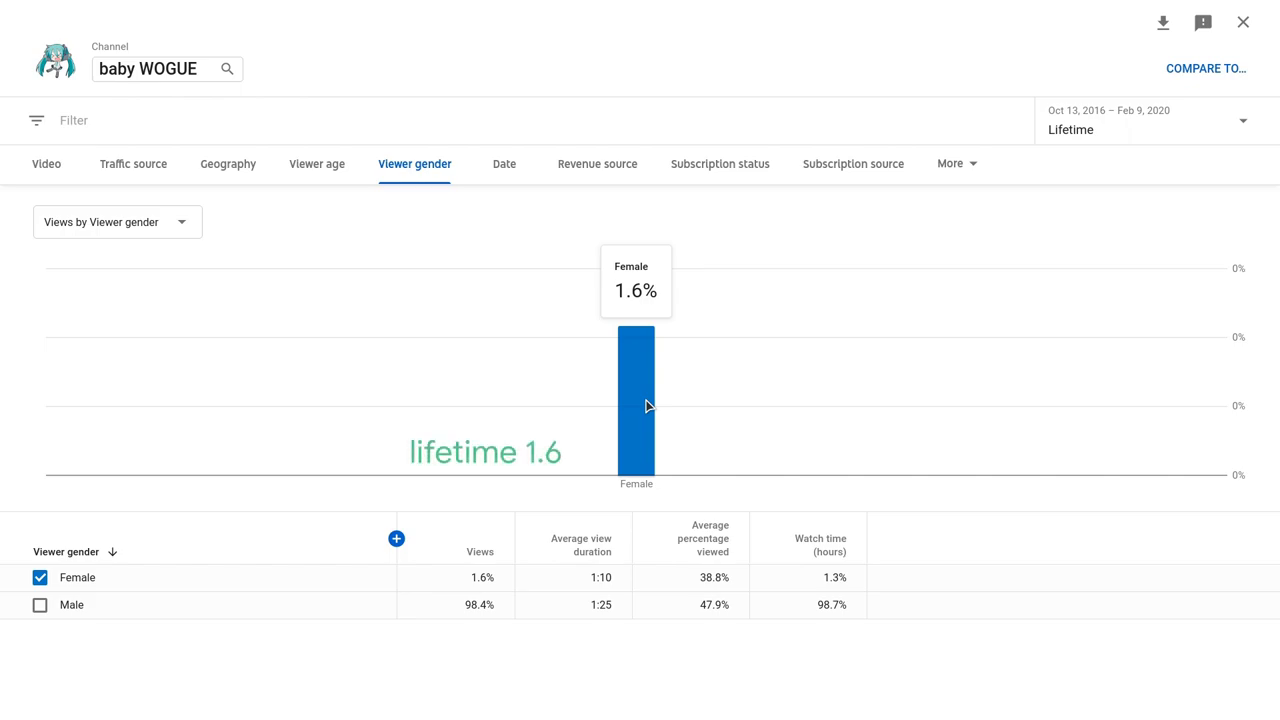
left_click(1090, 125)
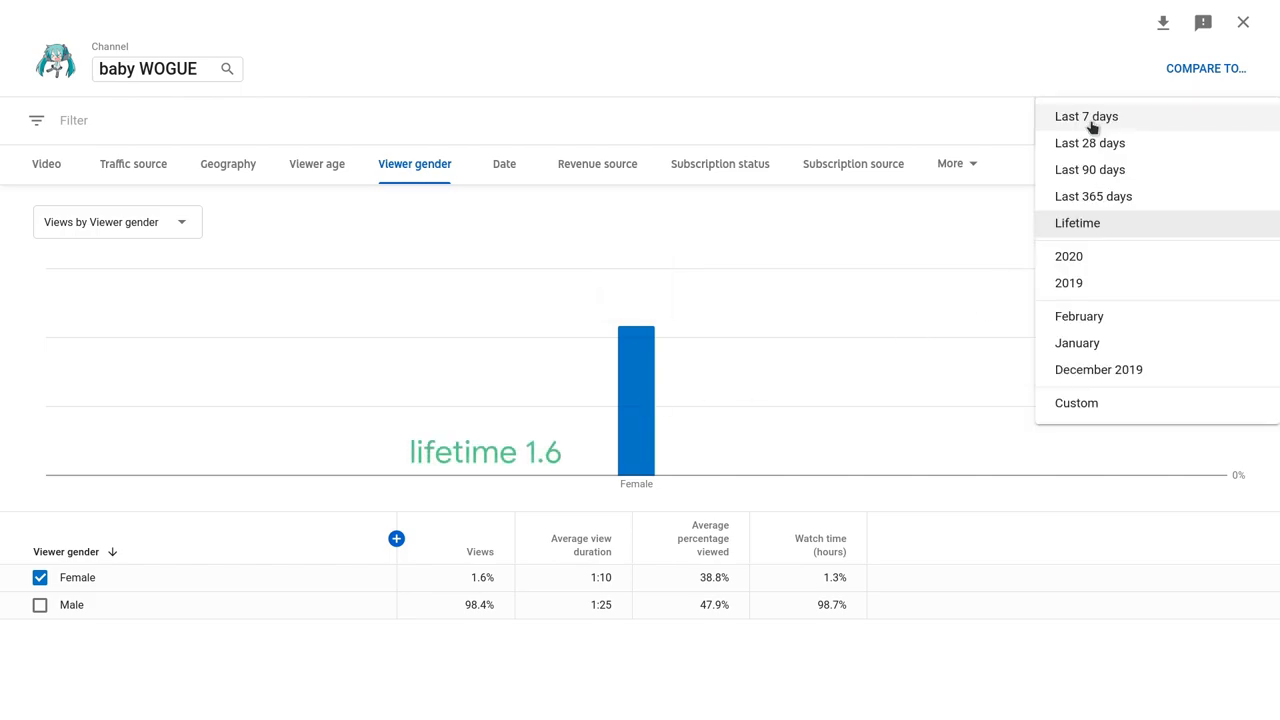
left_click(1090, 196)
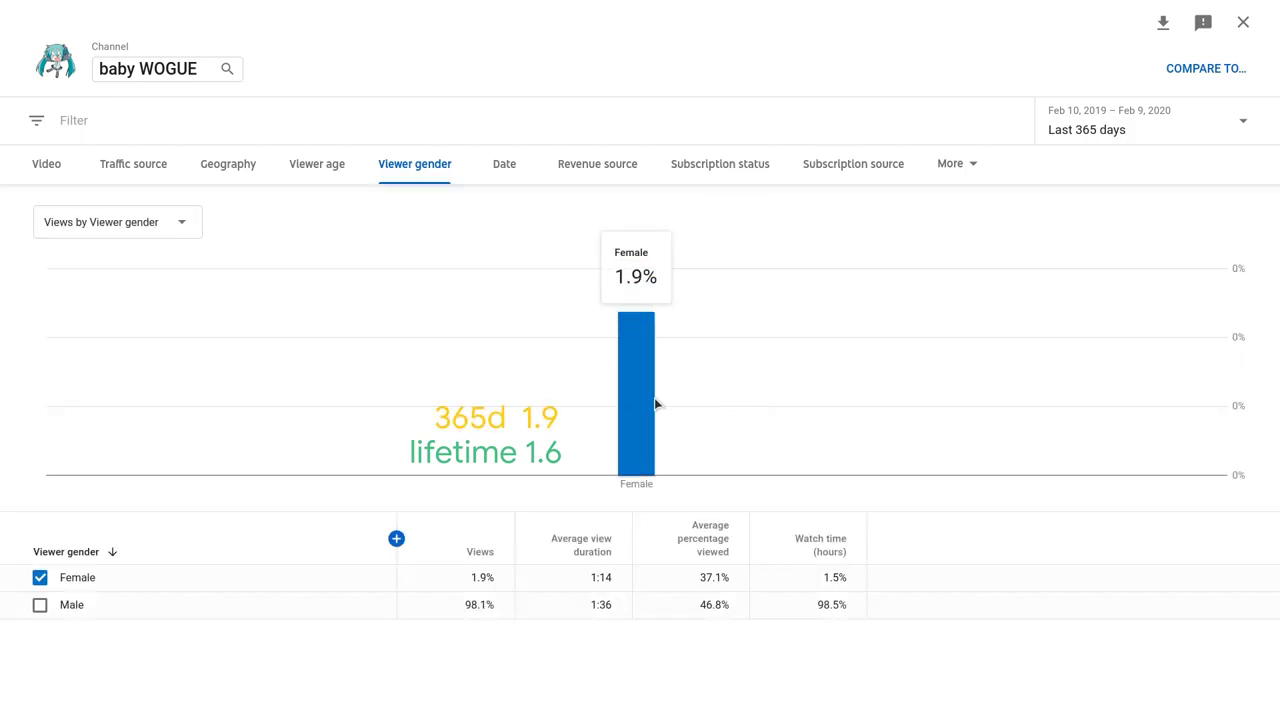
left_click(1125, 130)
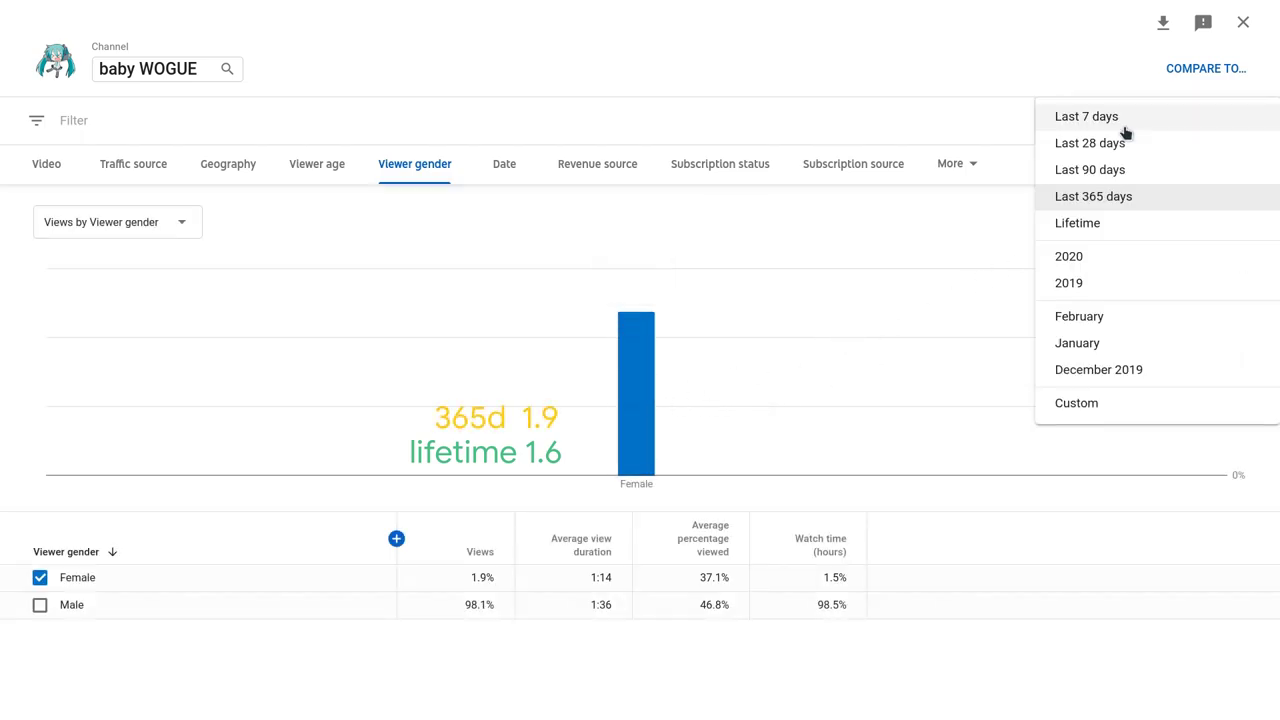
left_click(1090, 169)
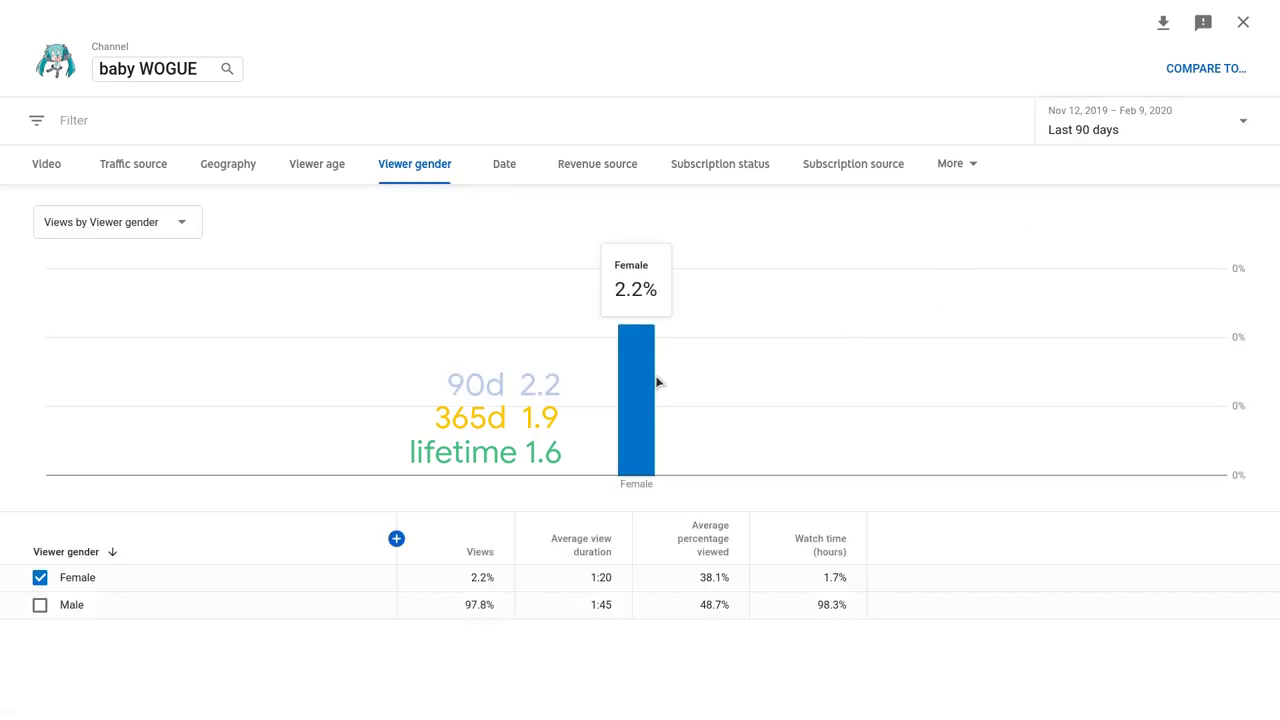